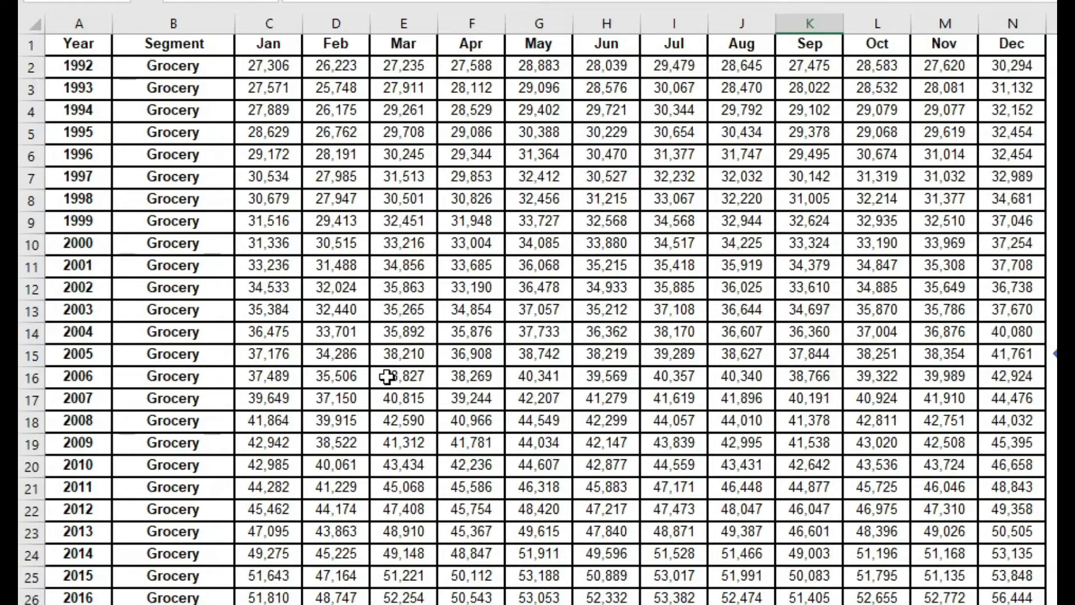
Step: Examine the source table of monthly sales by year for the Grocery, Dept Stores and Furniture segments
scroll(387, 376, down, 1)
scroll(387, 376, up, 1)
scroll(387, 376, down, 20)
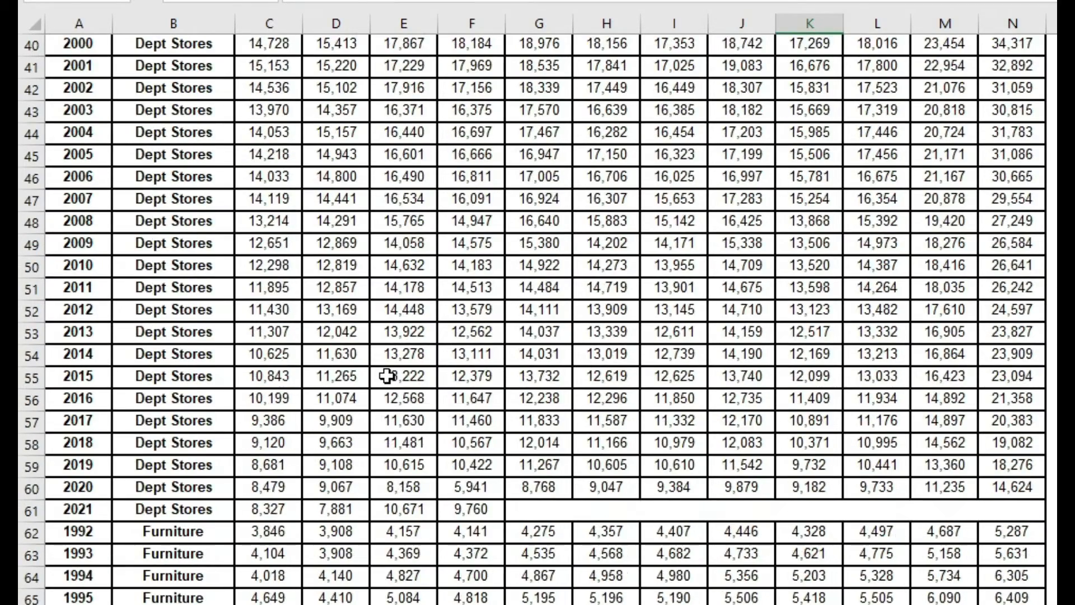
scroll(387, 376, up, 9)
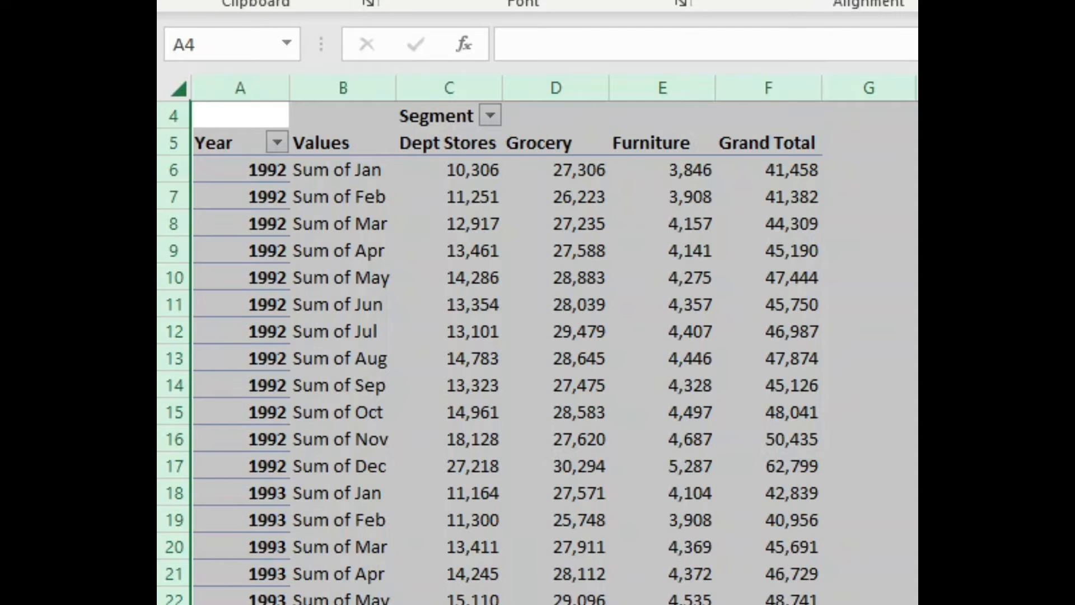
Step: Select a value cell inside the pivot table and display the pivot table analysis tools
click(917, 527)
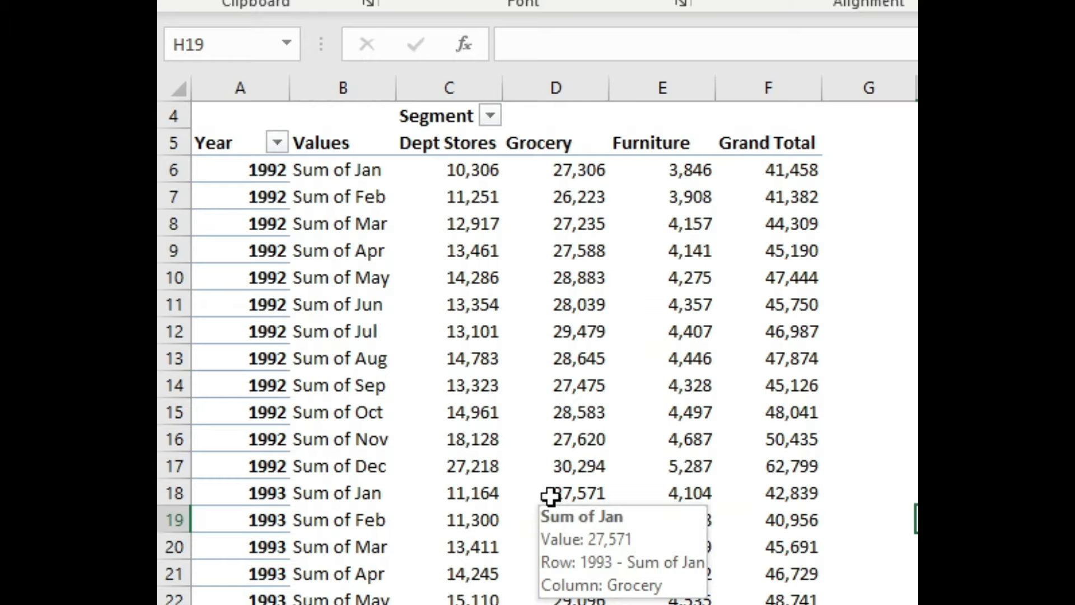
click(552, 494)
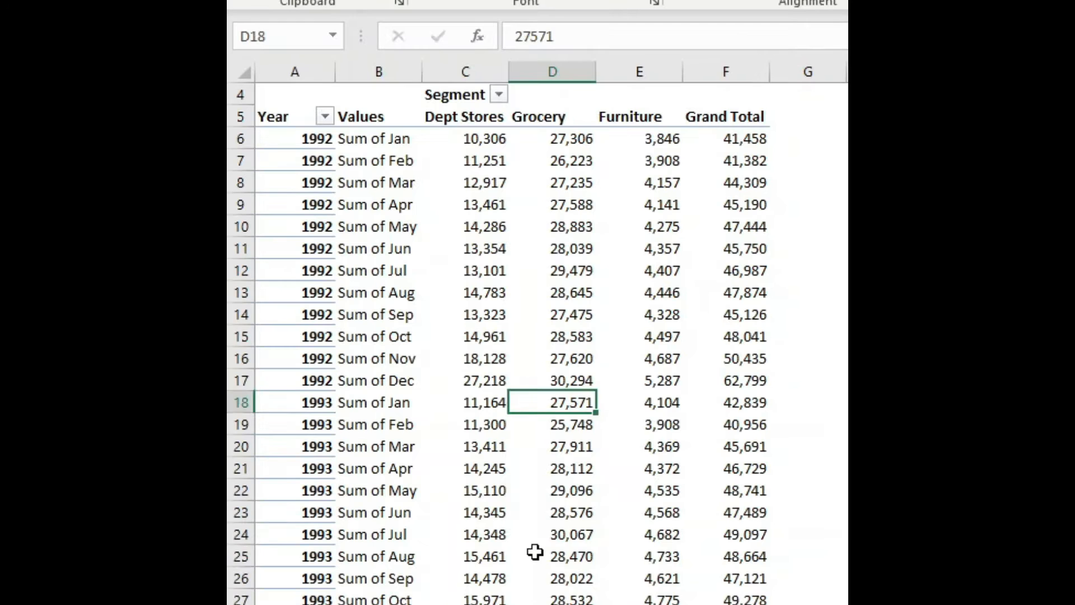
click(535, 553)
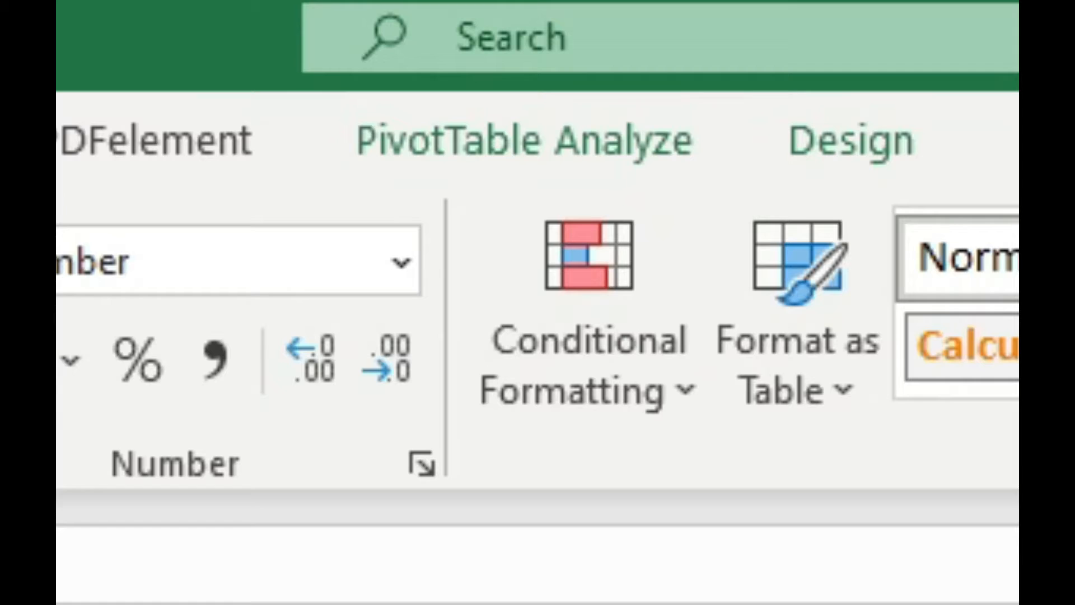
click(493, 168)
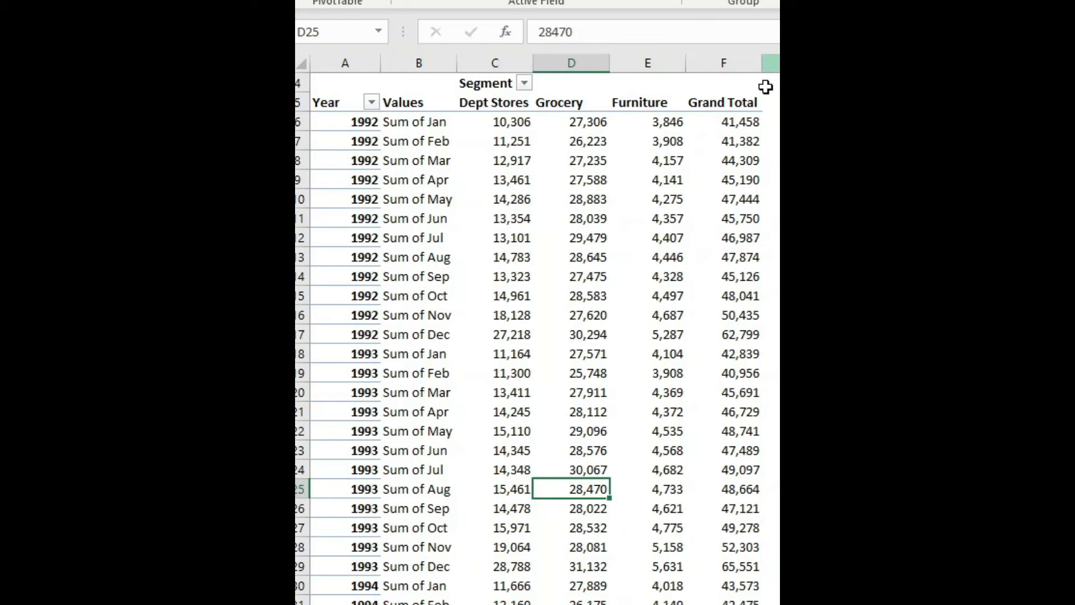
click(574, 335)
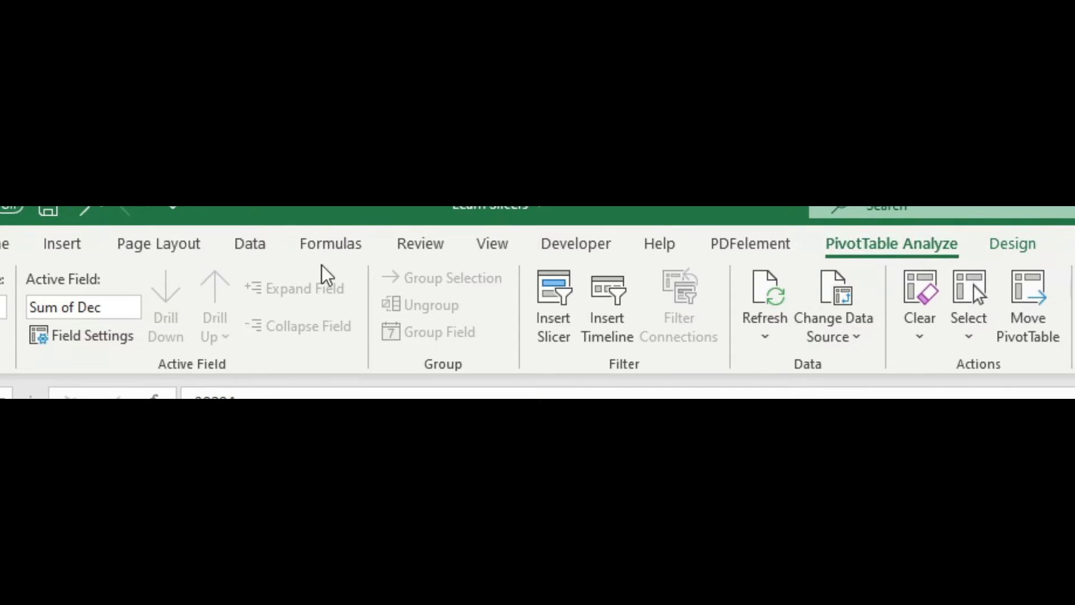
Step: Insert slicers for the Year and Segment fields of the pivot table
click(73, 249)
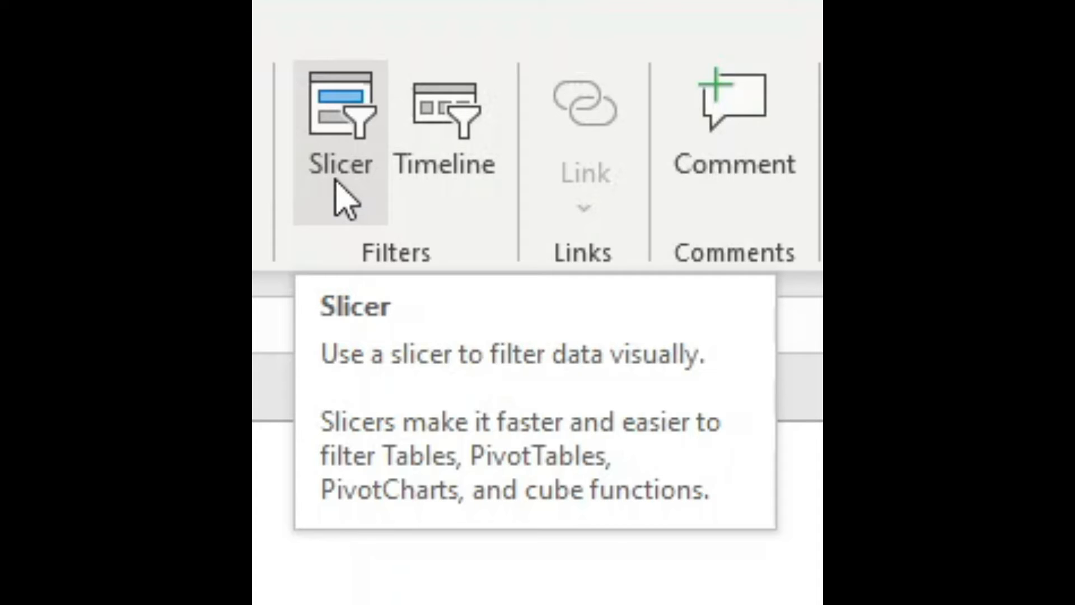
click(336, 181)
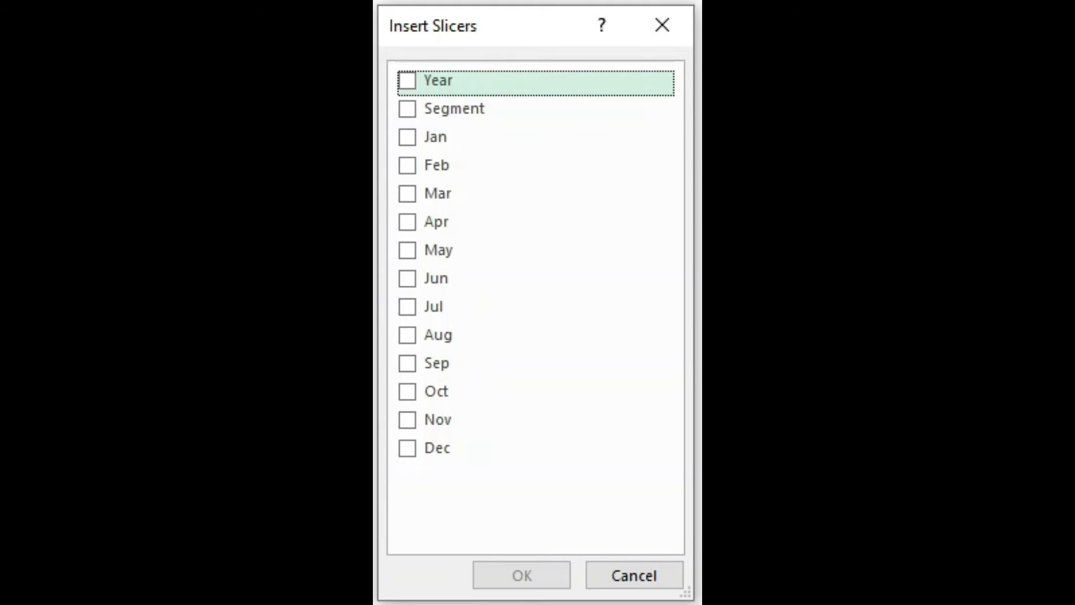
click(404, 80)
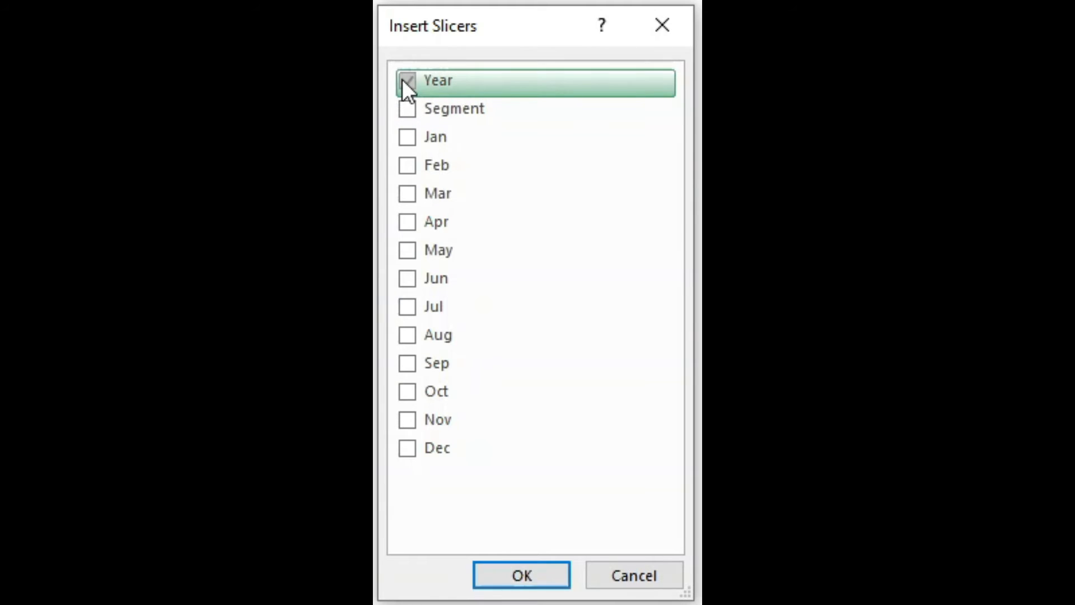
click(407, 108)
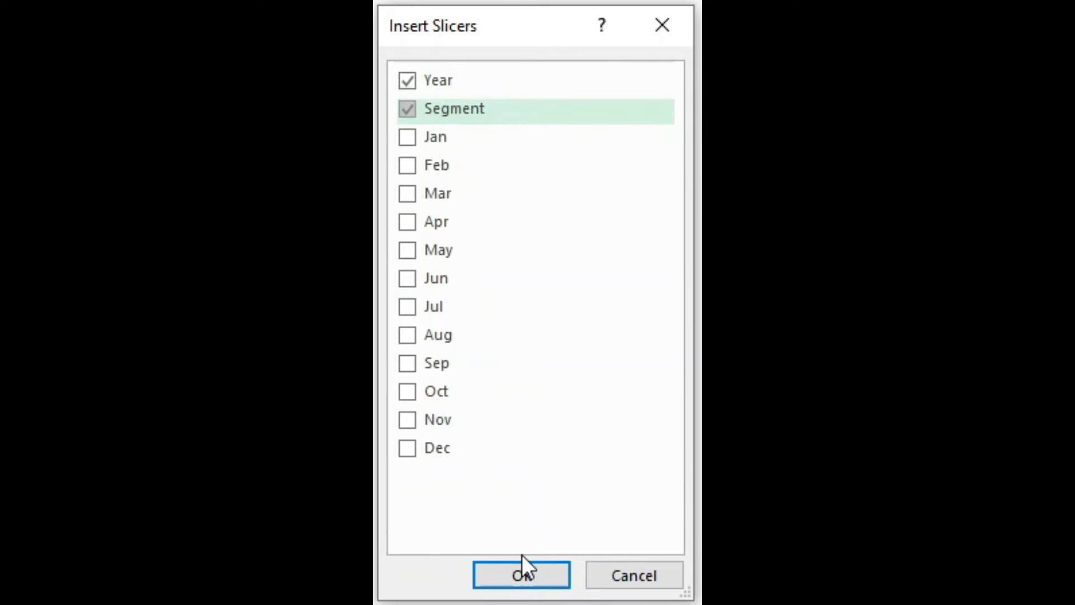
click(525, 576)
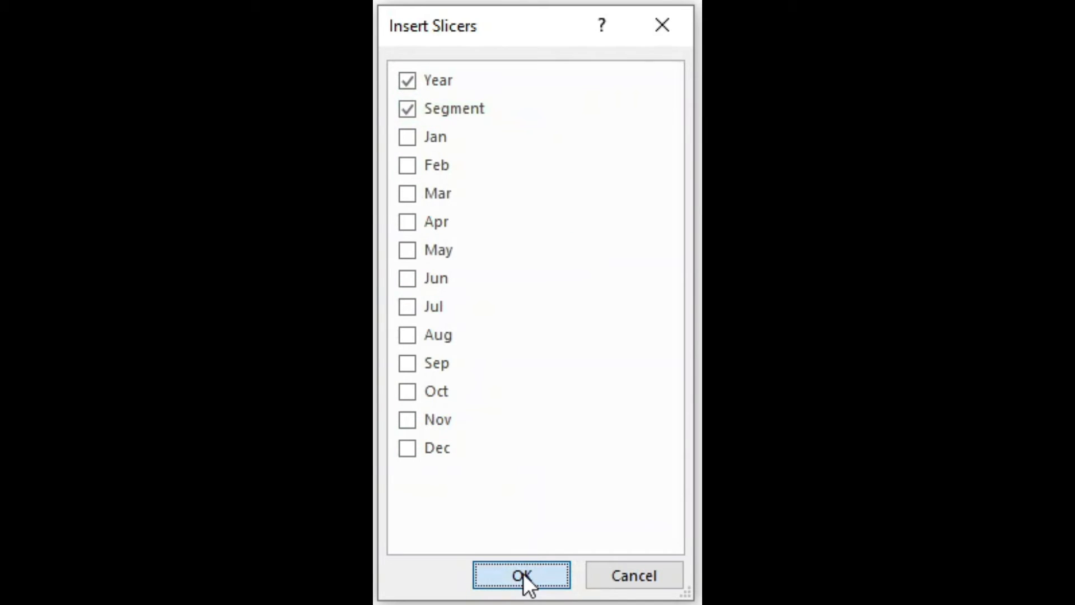
Step: Position the Segment slicer beside the pivot table from column H, with the Year slicer moved down out of its way
click(604, 343)
drag(605, 343, 139, 75)
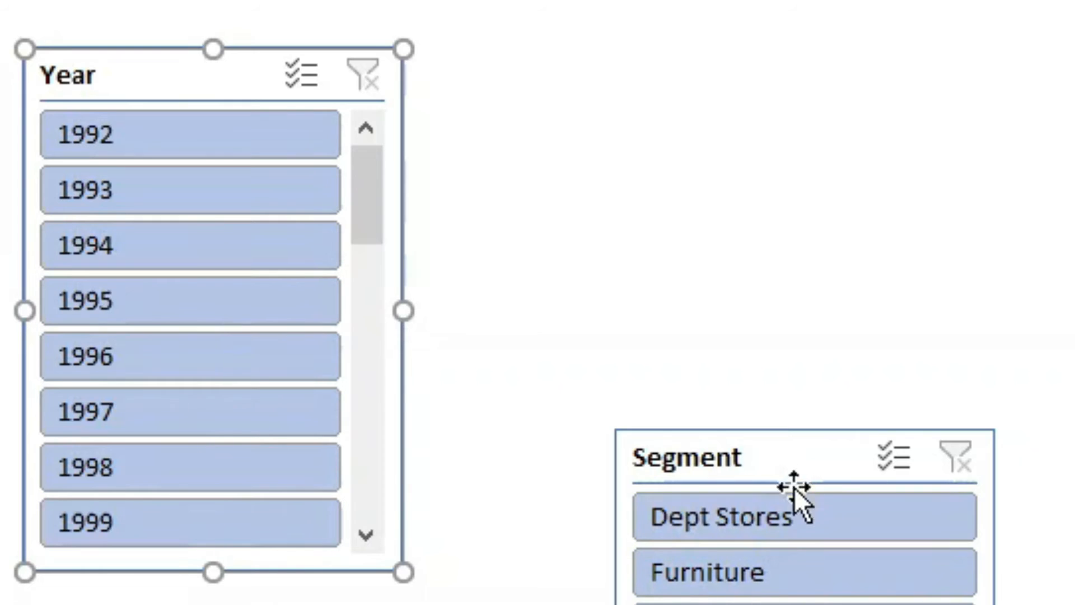
drag(800, 454, 840, 67)
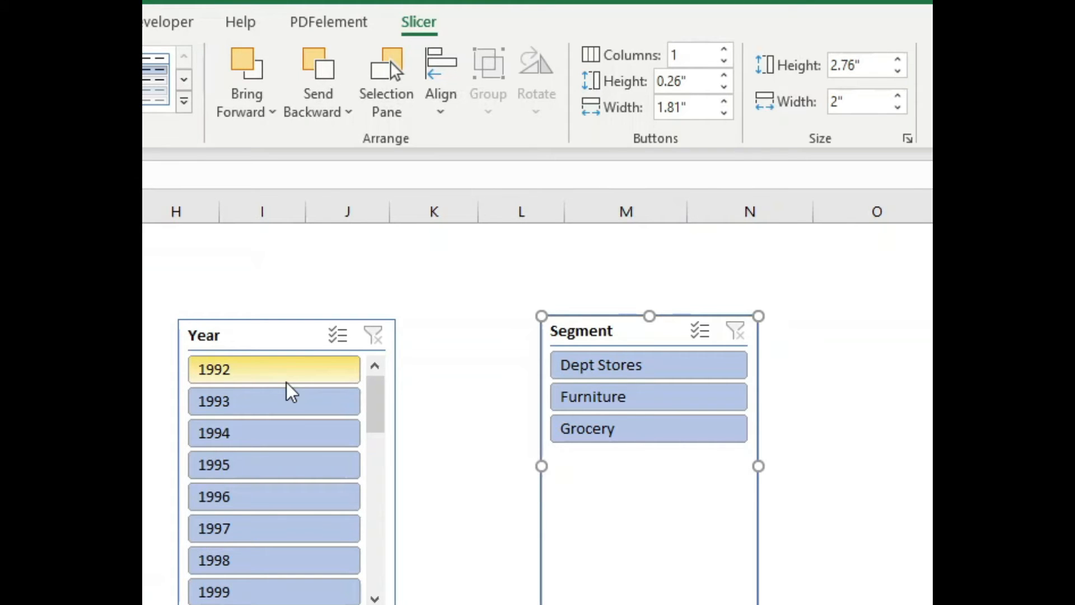
drag(293, 343, 286, 604)
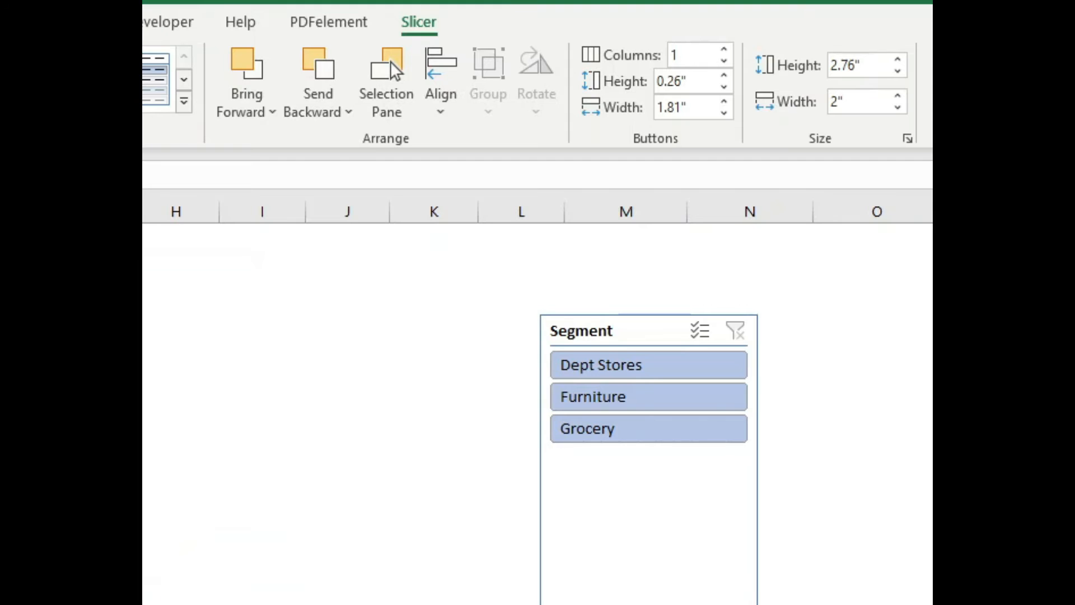
drag(610, 329, 220, 296)
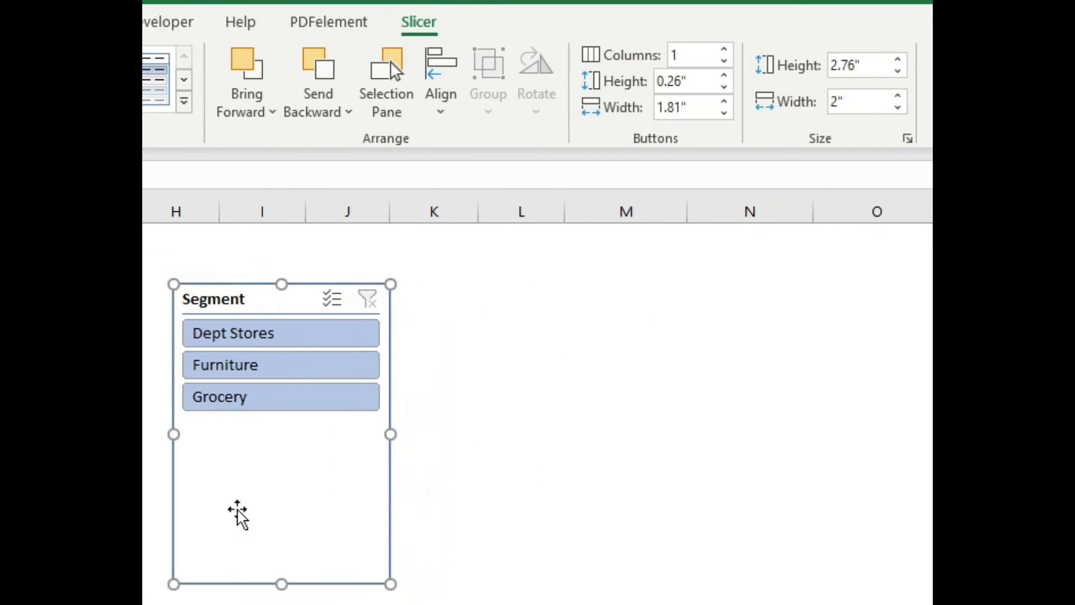
Step: Lay out the Segment slicer in 3 columns, about 4.44" wide, with its height reduced to a single row of buttons
drag(281, 584, 274, 427)
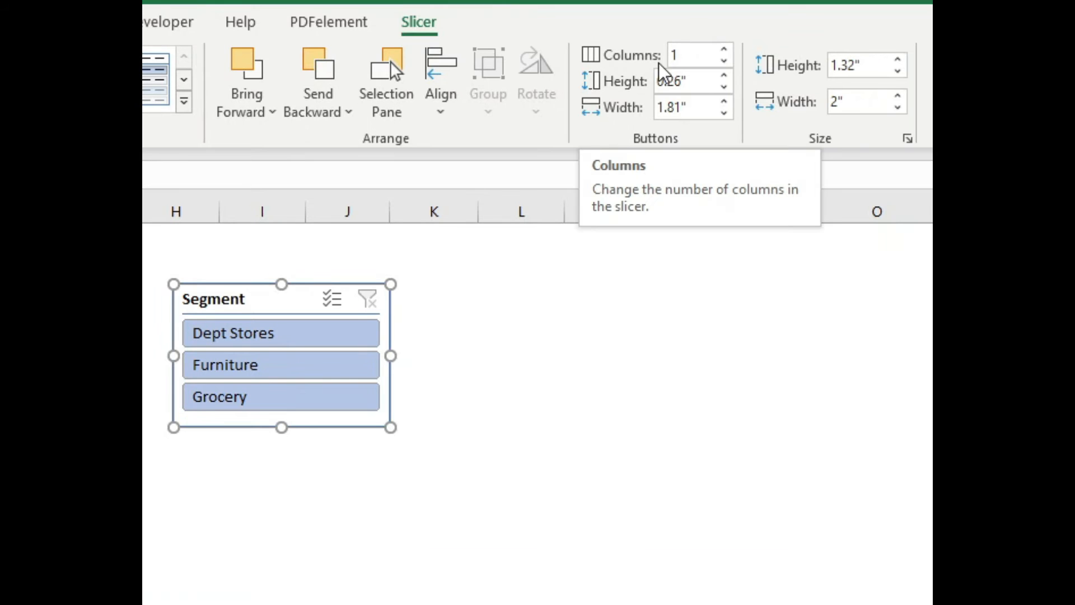
click(724, 50)
click(724, 50)
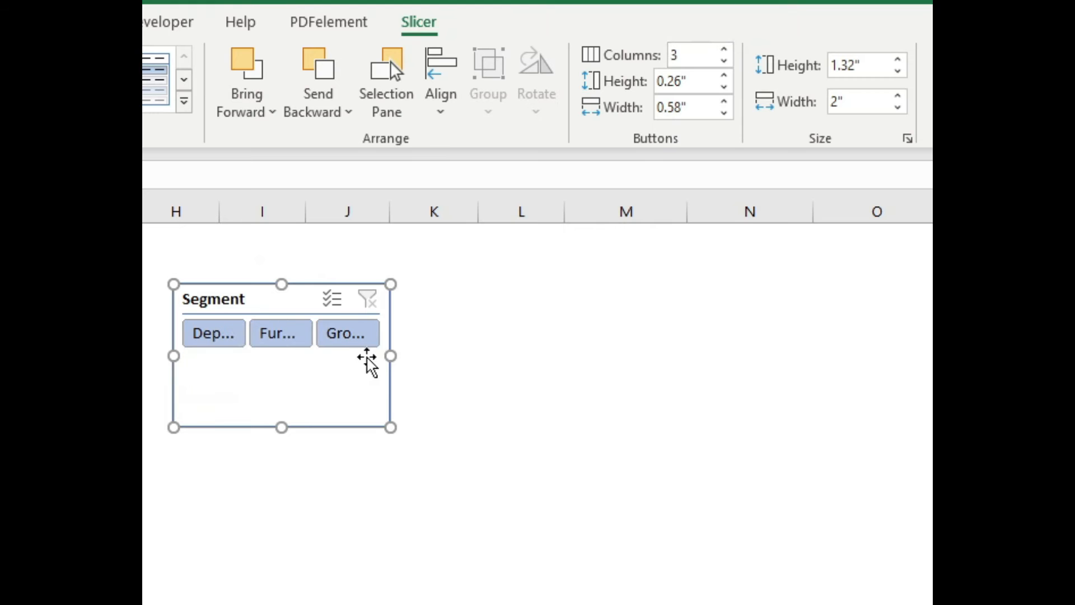
drag(395, 357, 665, 372)
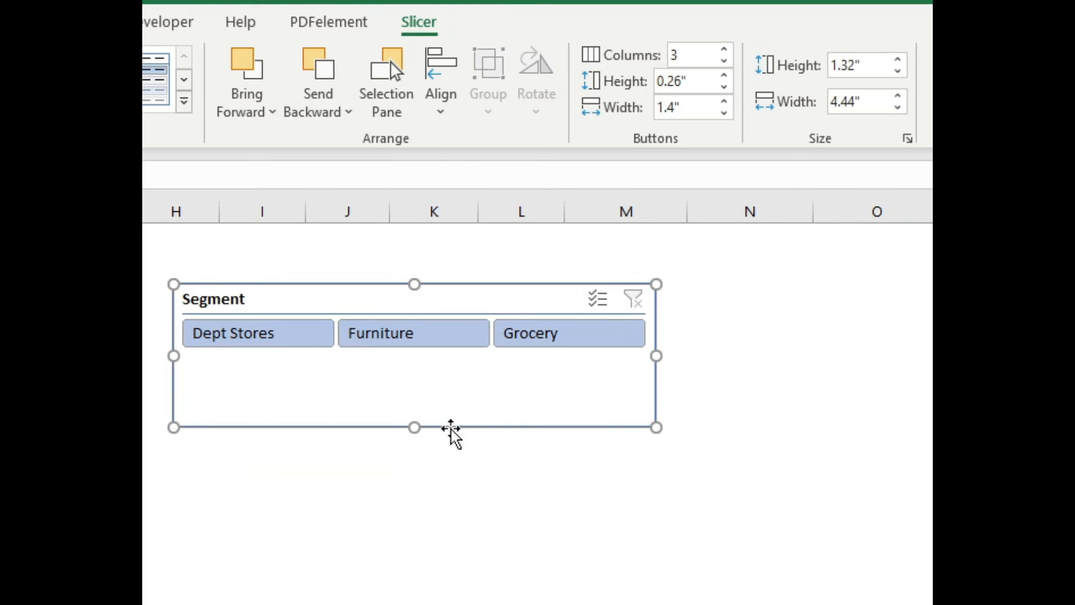
drag(416, 427, 407, 362)
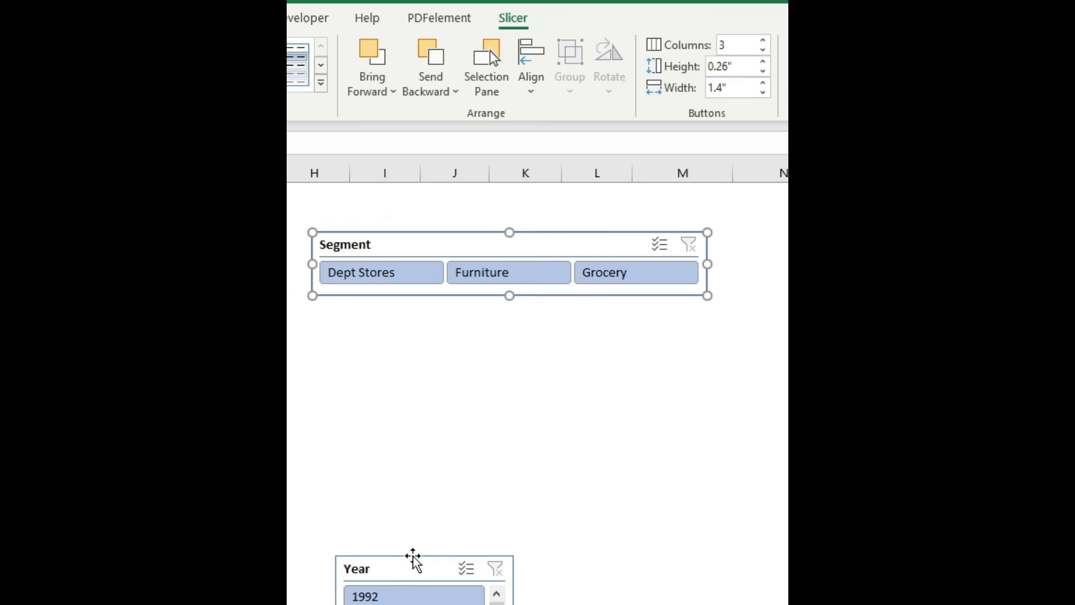
Step: Place the Year slicer directly beneath the Segment slicer, widen it to match, and set it to 4 columns
drag(413, 564, 388, 319)
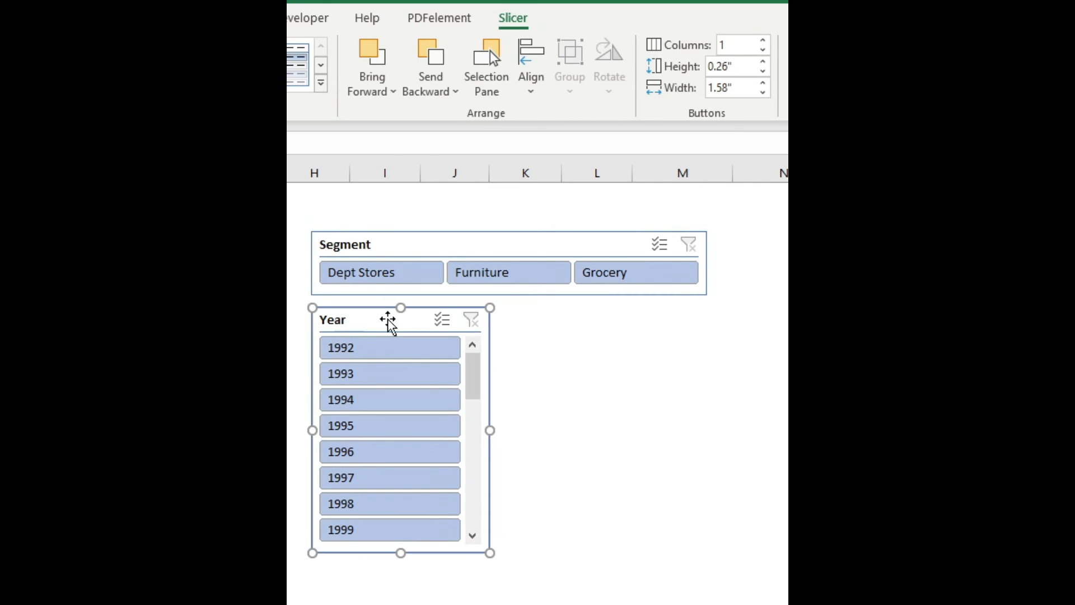
drag(489, 430, 705, 415)
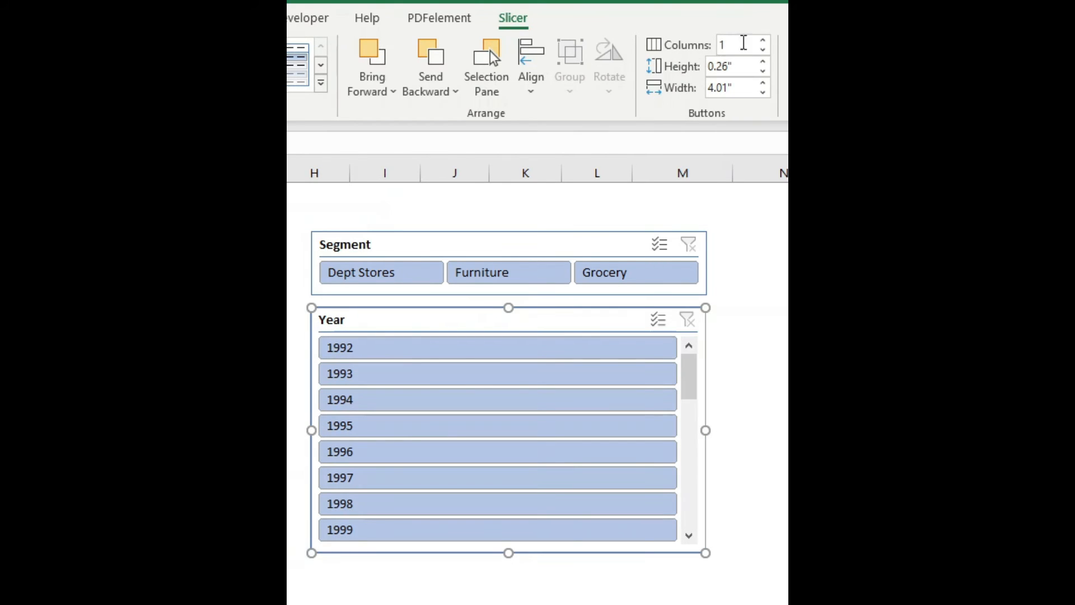
click(764, 41)
click(764, 41)
click(764, 40)
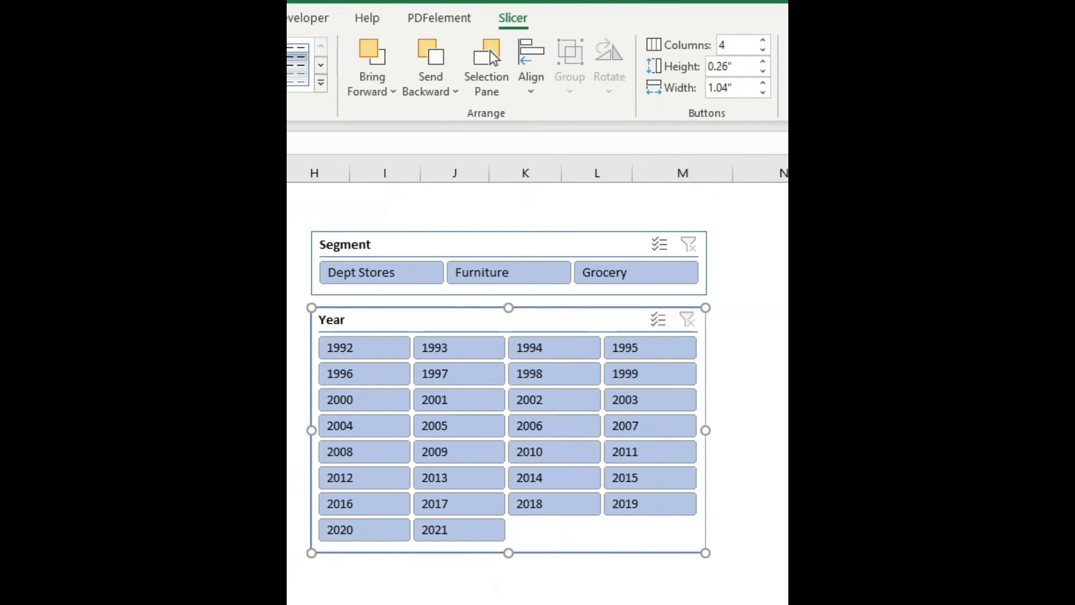
click(525, 602)
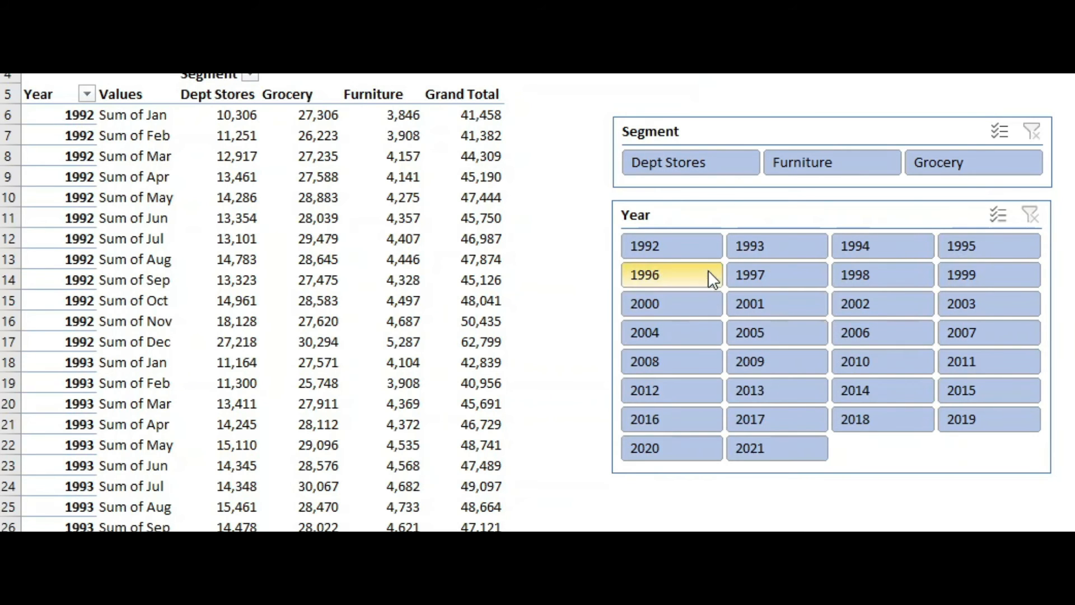
Step: Filter the pivot table with the slicers to Dept Stores for the years 2020 and 2021
click(694, 167)
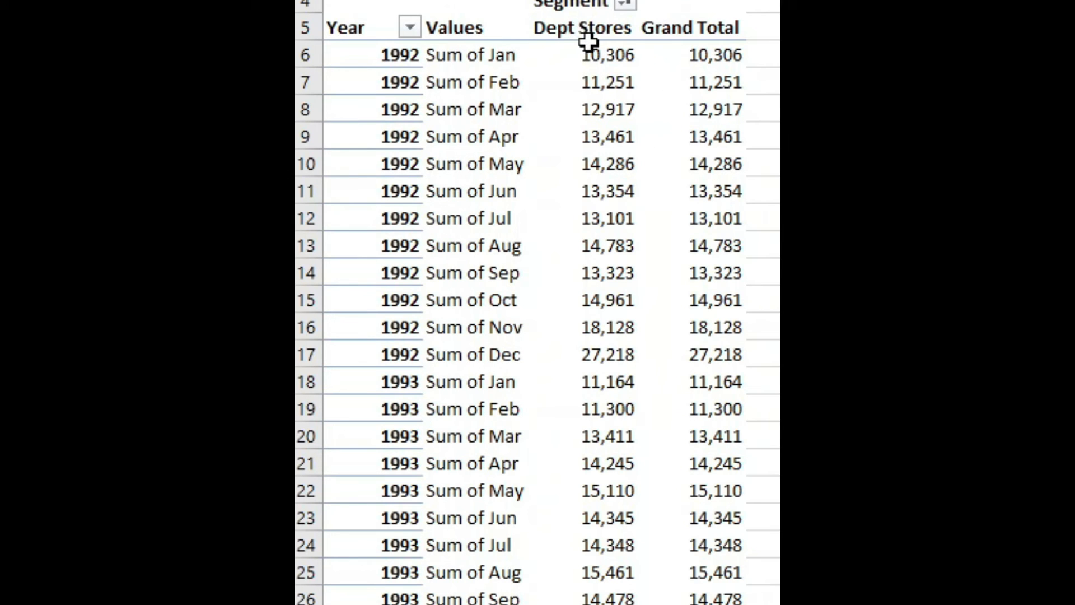
mouse_move(588, 40)
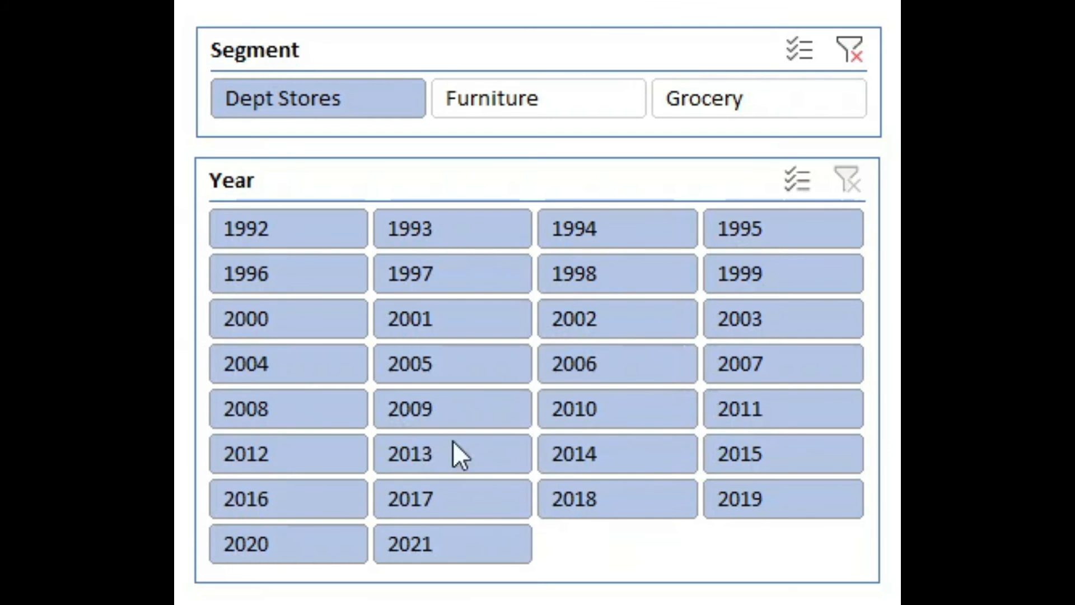
click(263, 547)
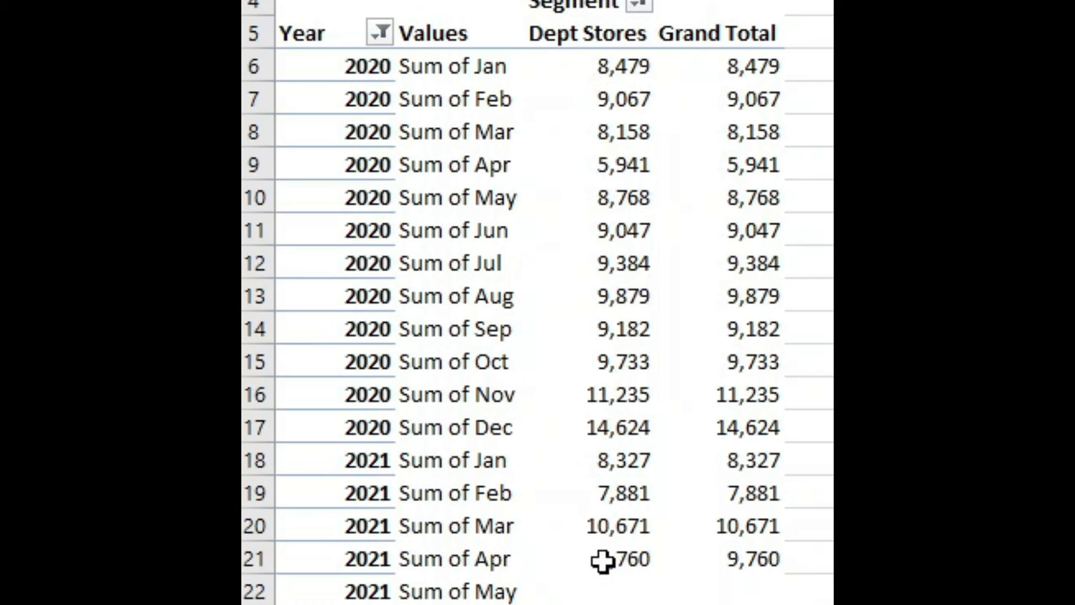
Step: Compare the January Dept Stores values of 2020 and 2021 in the filtered pivot table
mouse_move(614, 88)
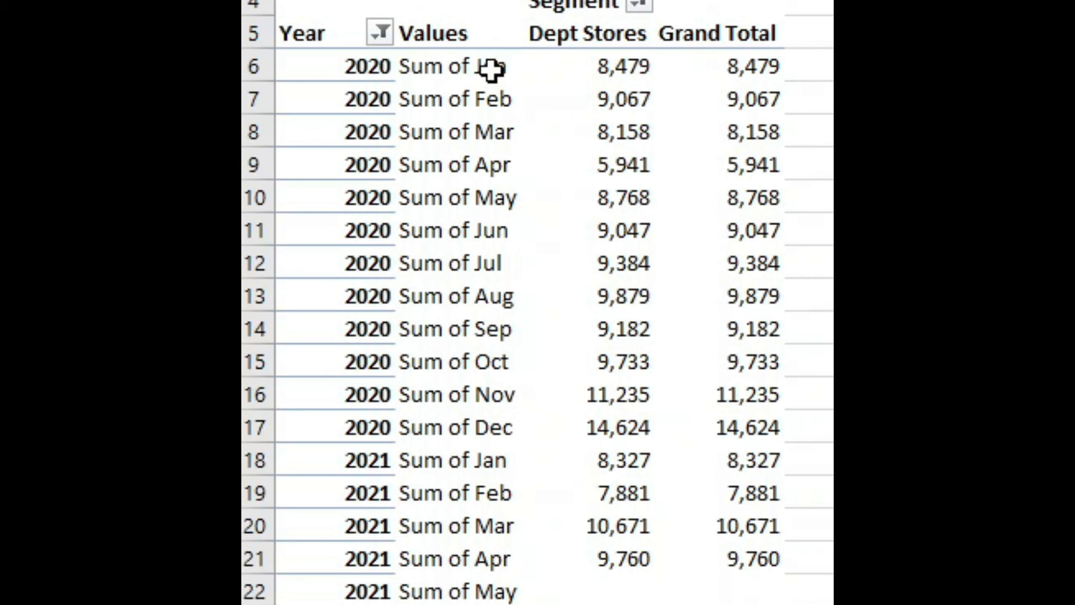
click(620, 67)
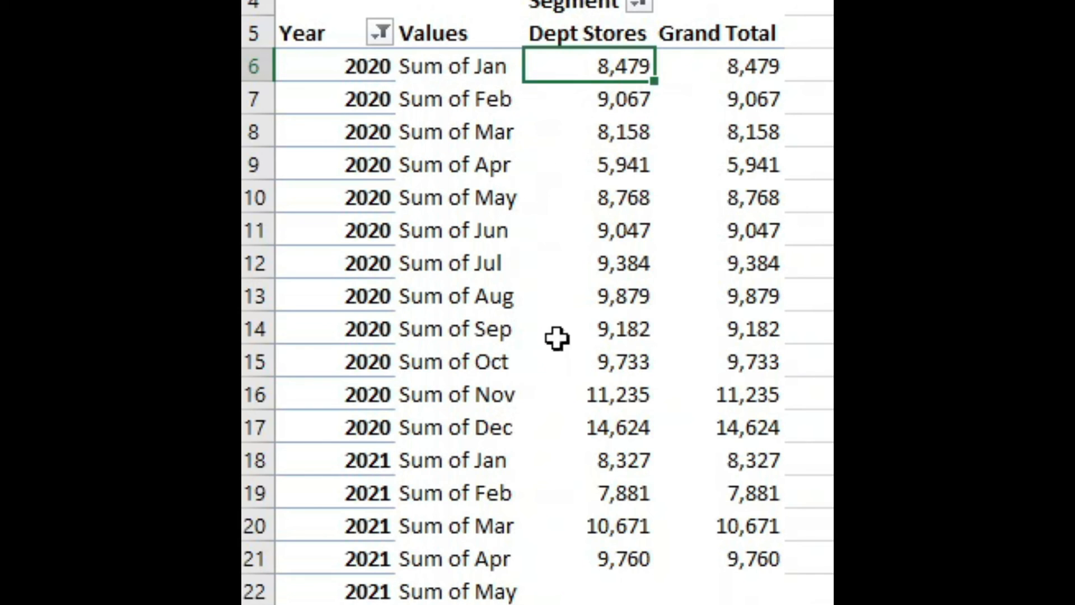
click(632, 464)
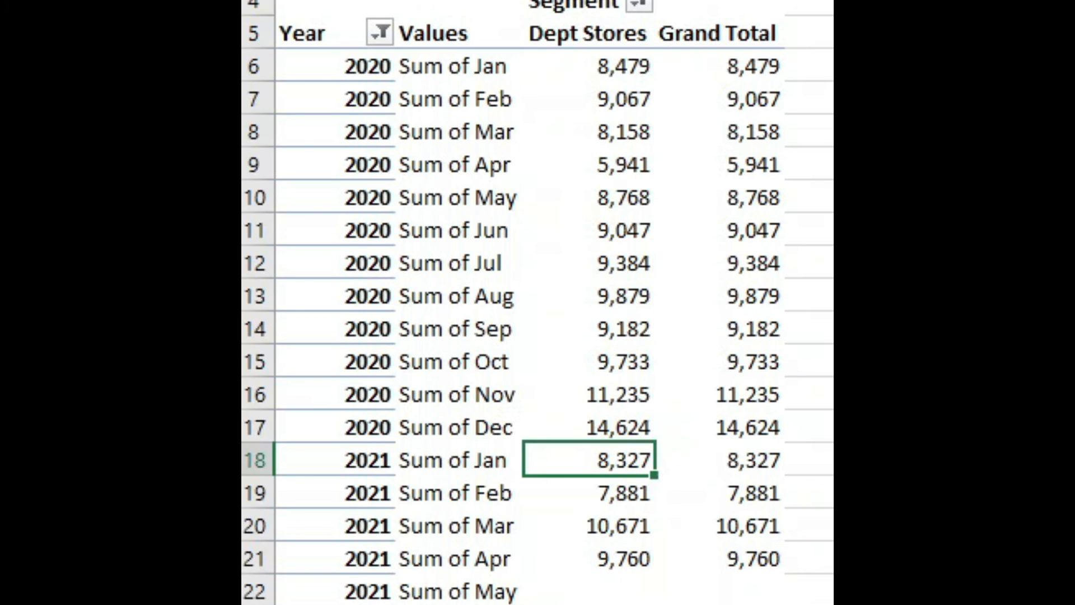
mouse_move(623, 482)
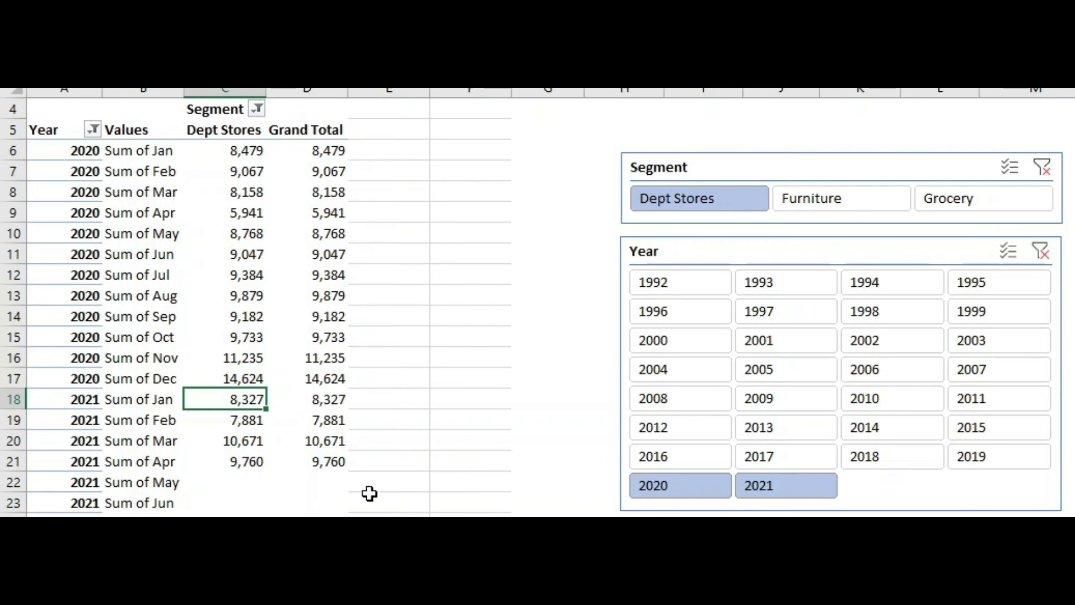
Step: Switch the segment filter to Furniture plus Dept Stores, and clear the filters of both the Segment and Year slicers
click(822, 198)
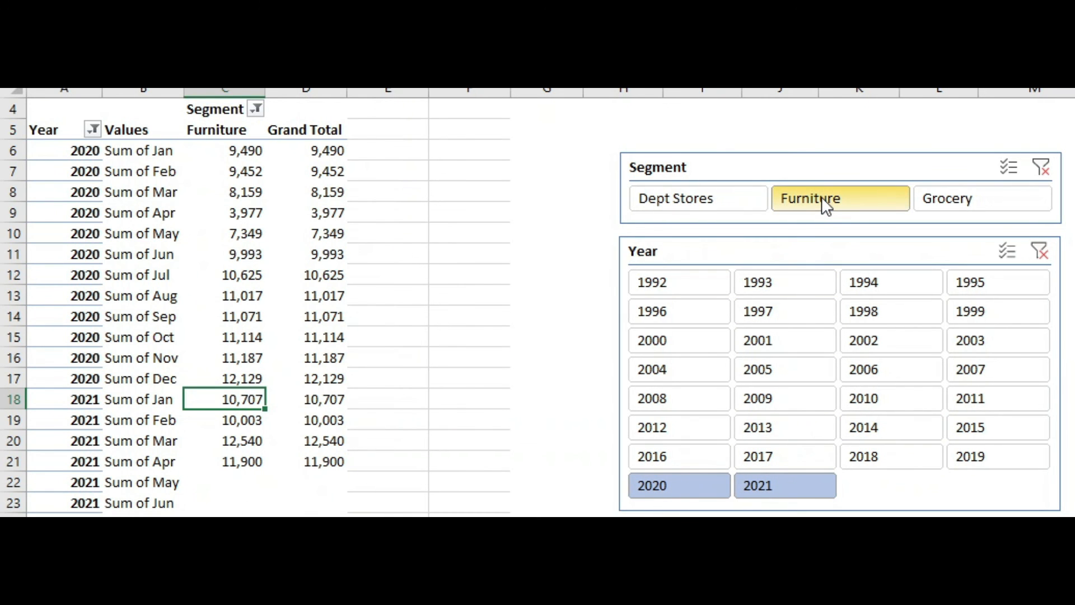
ctrl+click(730, 197)
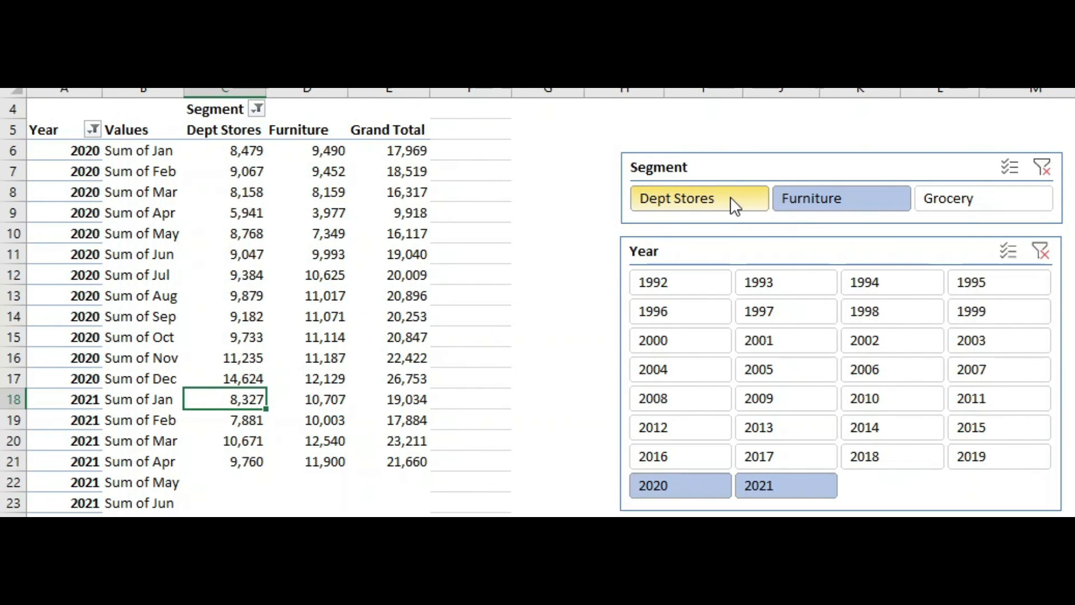
click(1049, 174)
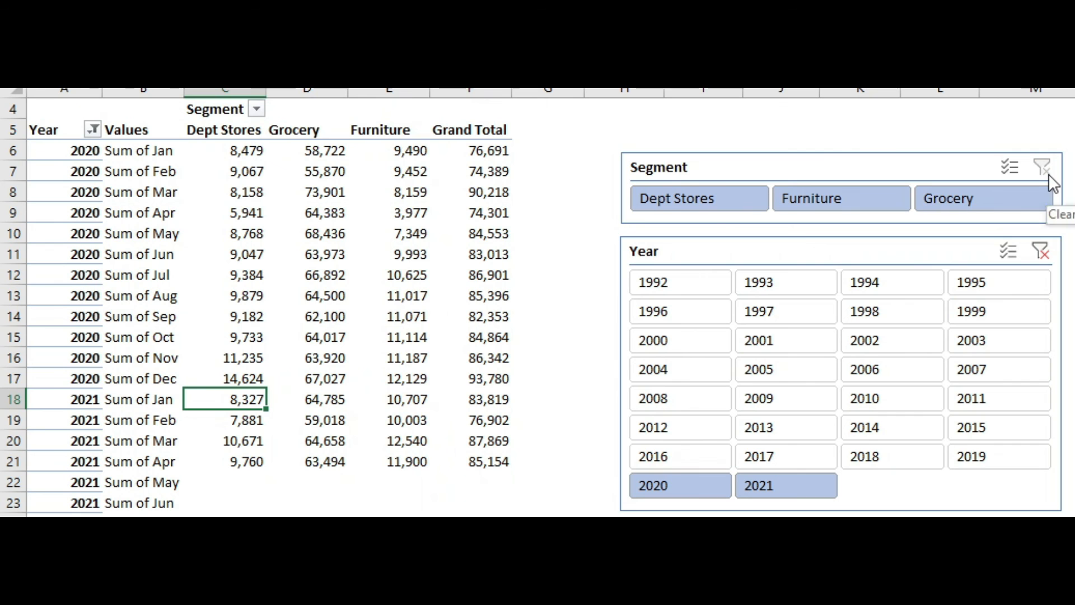
click(1042, 253)
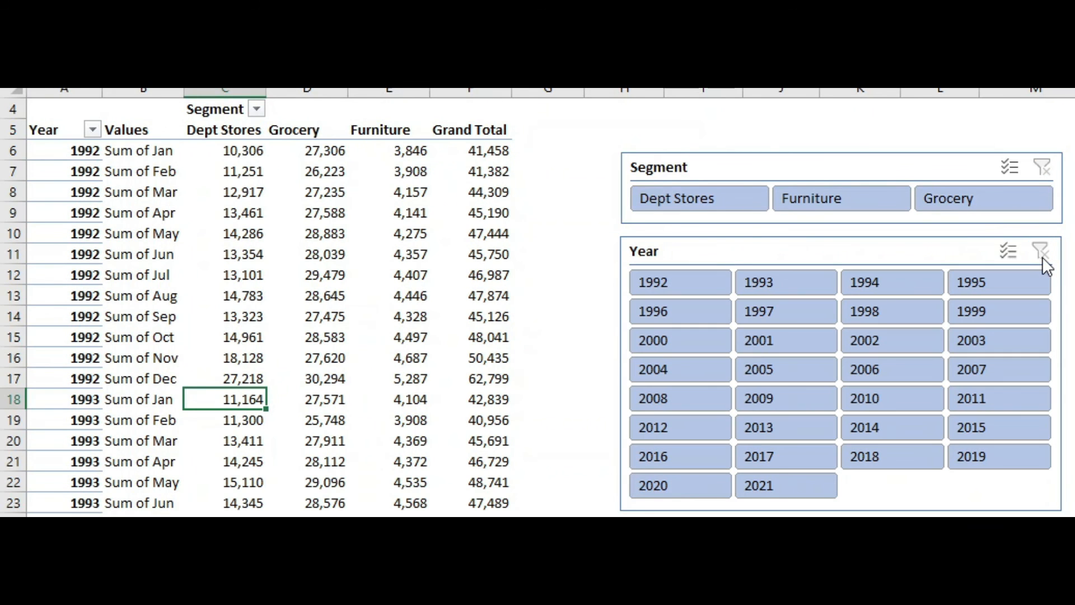